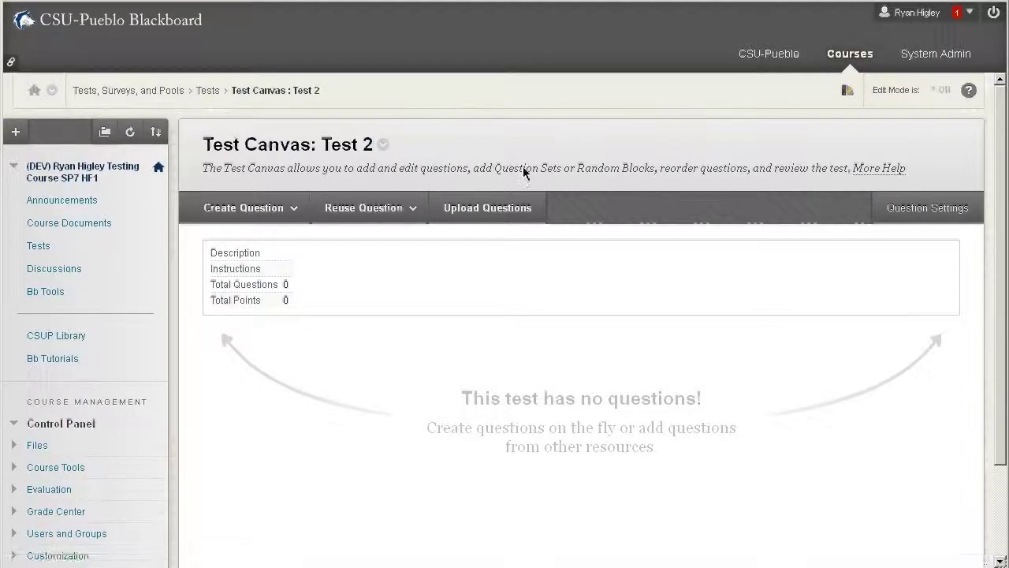
pyautogui.click(268, 213)
pyautogui.click(364, 208)
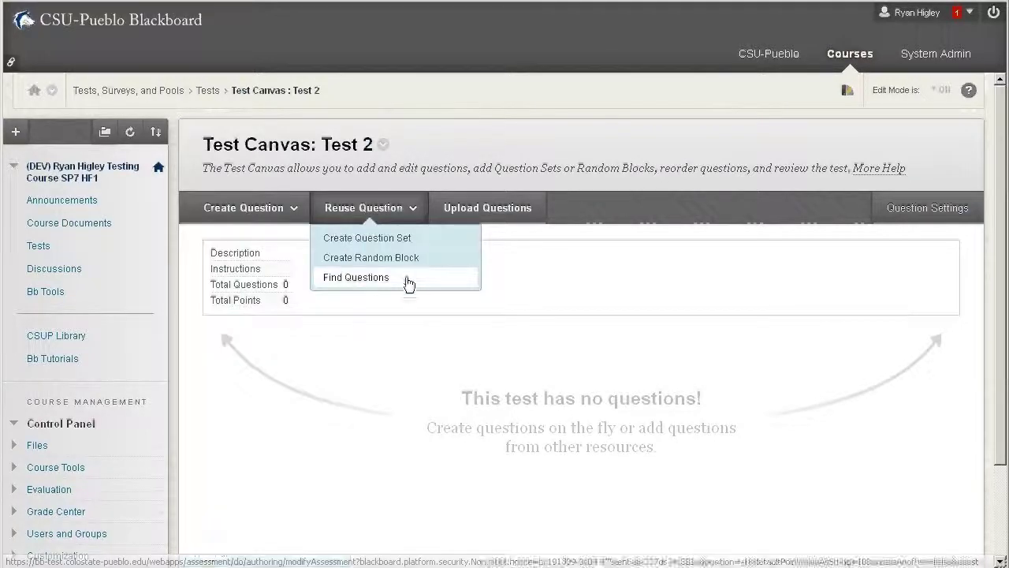
pyautogui.click(228, 209)
pyautogui.click(407, 171)
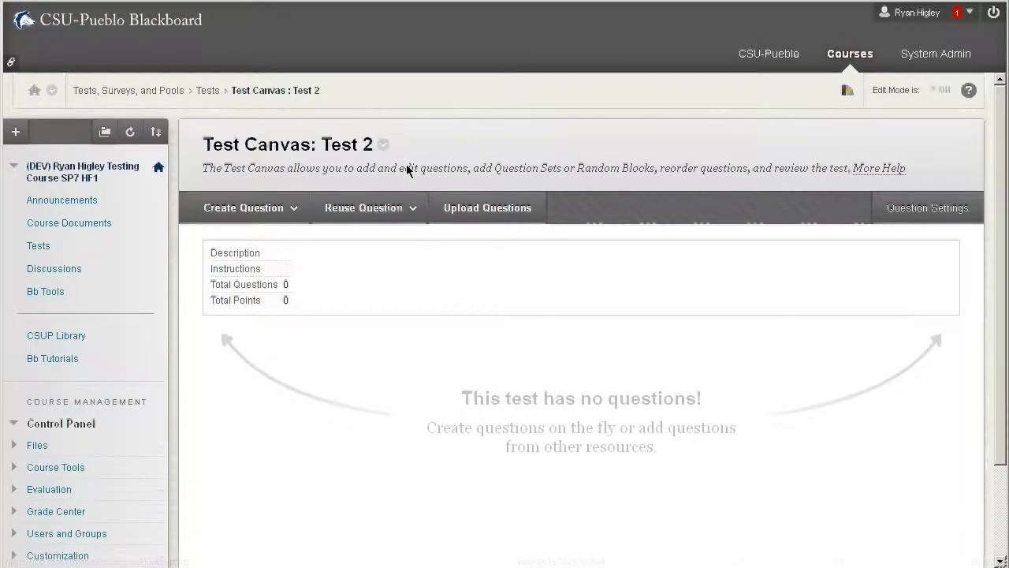
pyautogui.click(401, 210)
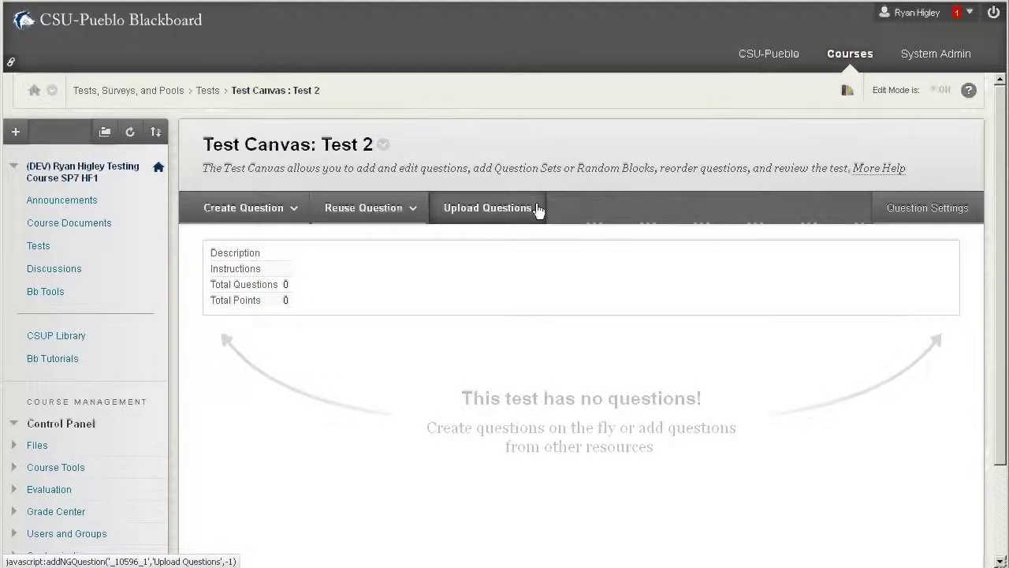
# Step: Open the question upload form for Test 2 and examine its import file and points-per-question settings
pyautogui.click(535, 208)
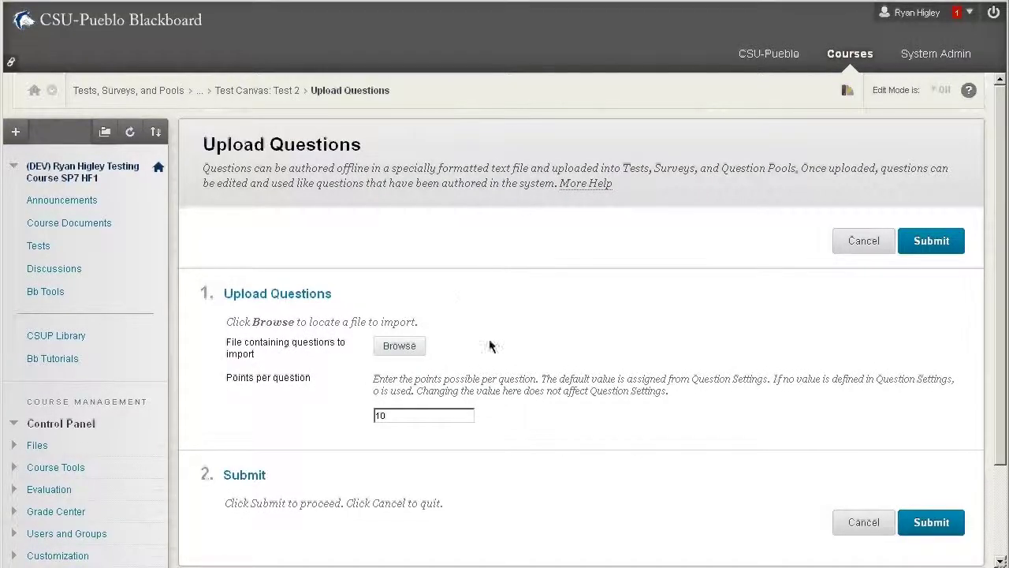
pyautogui.scroll(-3, 458, 303)
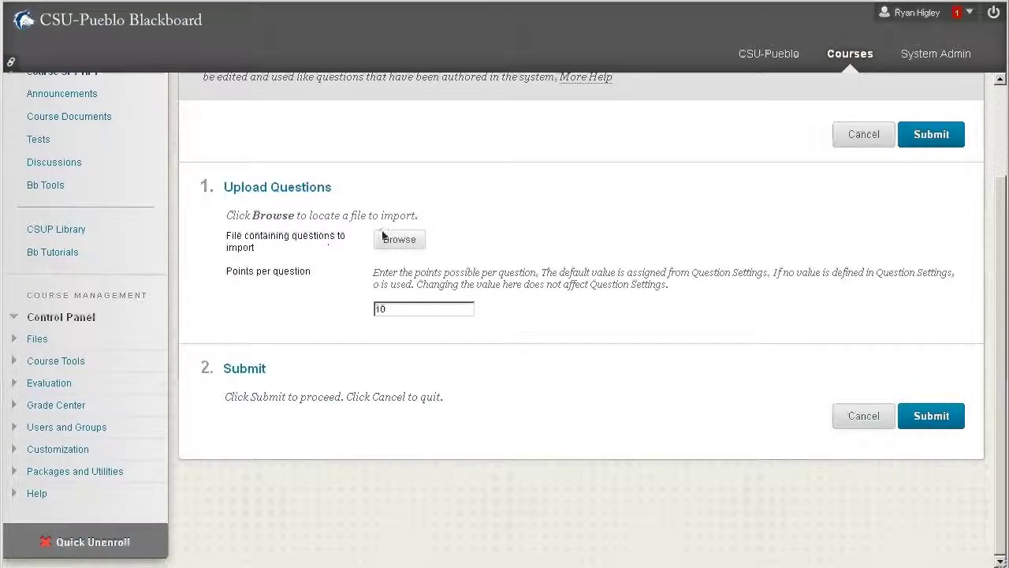
pyautogui.click(399, 248)
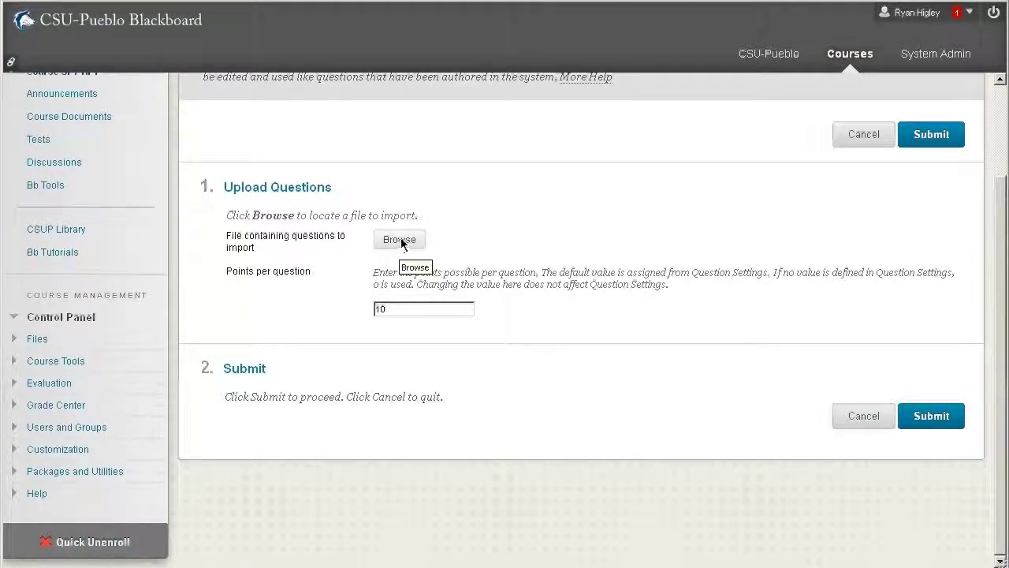
pyautogui.scroll(2, 477, 235)
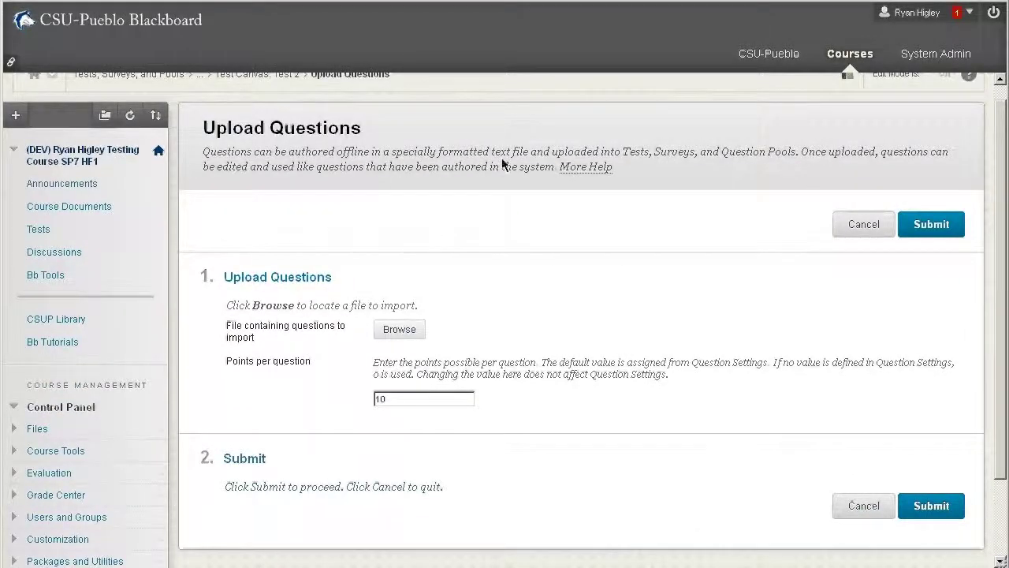
# Step: Read the upload help's file format rules and question type examples, including Multiple Choice, and leave the upload form without importing
pyautogui.click(579, 172)
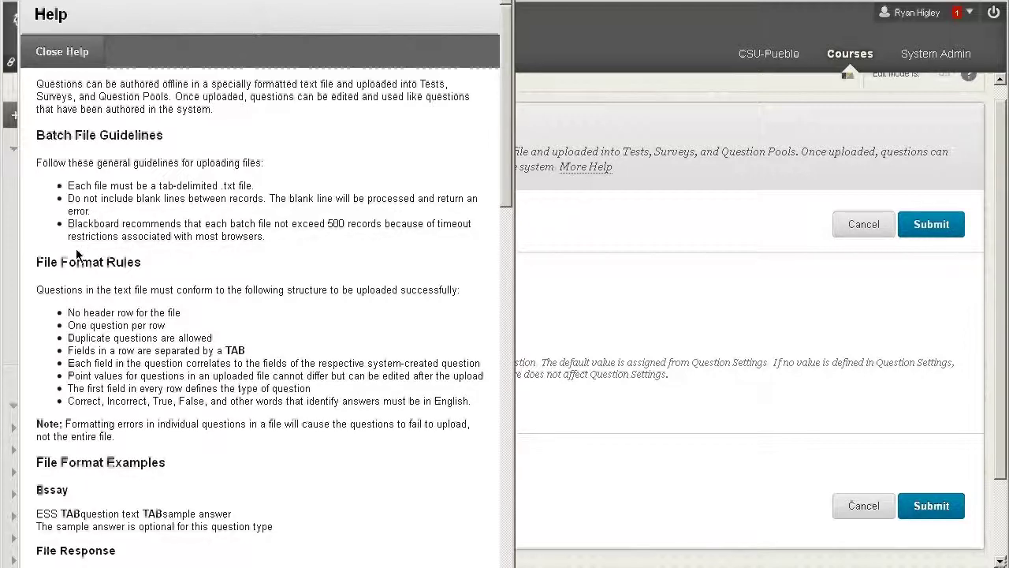
pyautogui.doubleClick(83, 262)
pyautogui.click(119, 262)
pyautogui.scroll(-3, 183, 322)
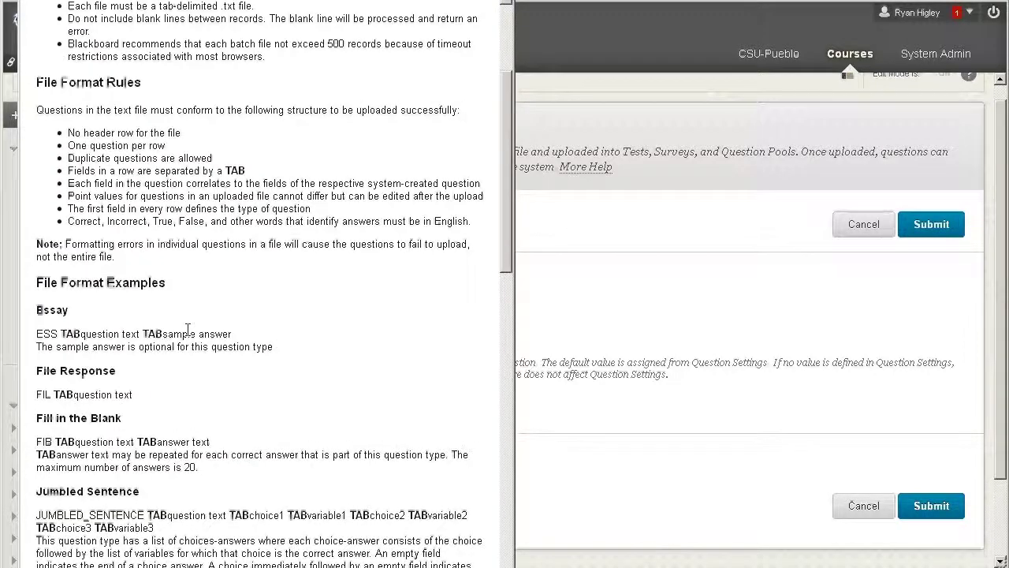
pyautogui.scroll(-8, 185, 323)
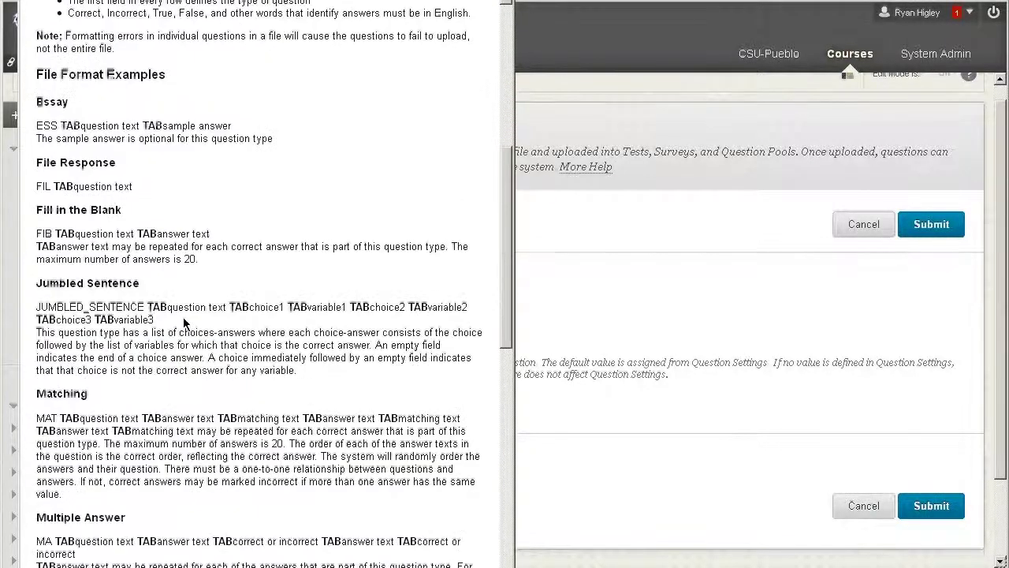
pyautogui.scroll(-1, 187, 287)
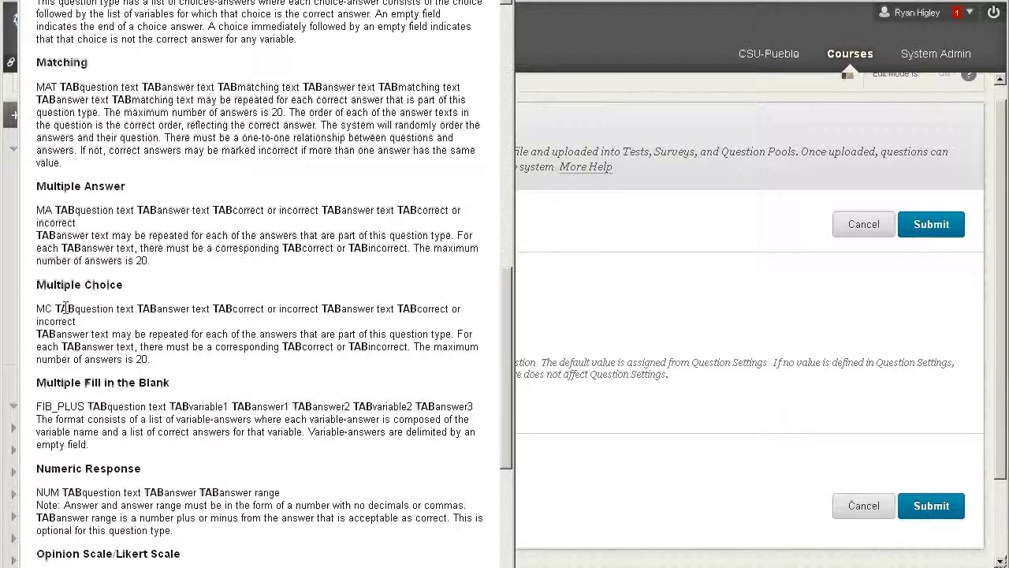
pyautogui.moveTo(75, 309); pyautogui.dragTo(202, 307)
pyautogui.click(240, 304)
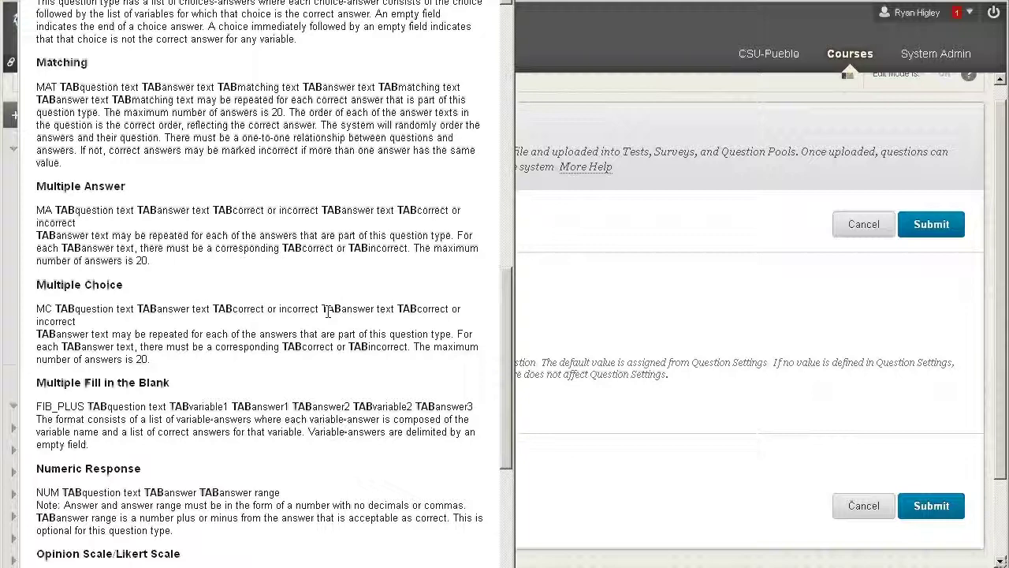
pyautogui.scroll(10, 315, 256)
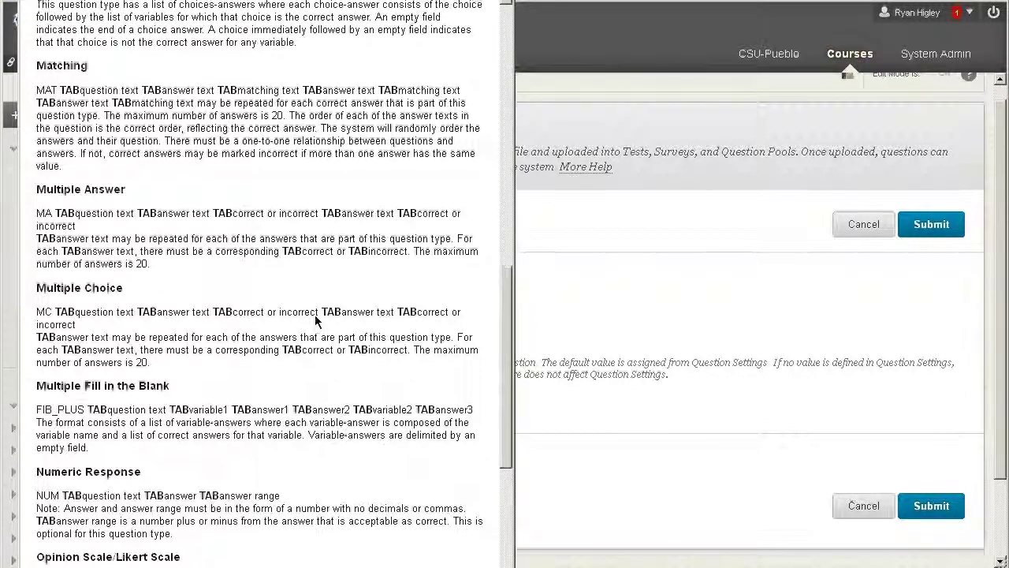
pyautogui.scroll(2, 235, 329)
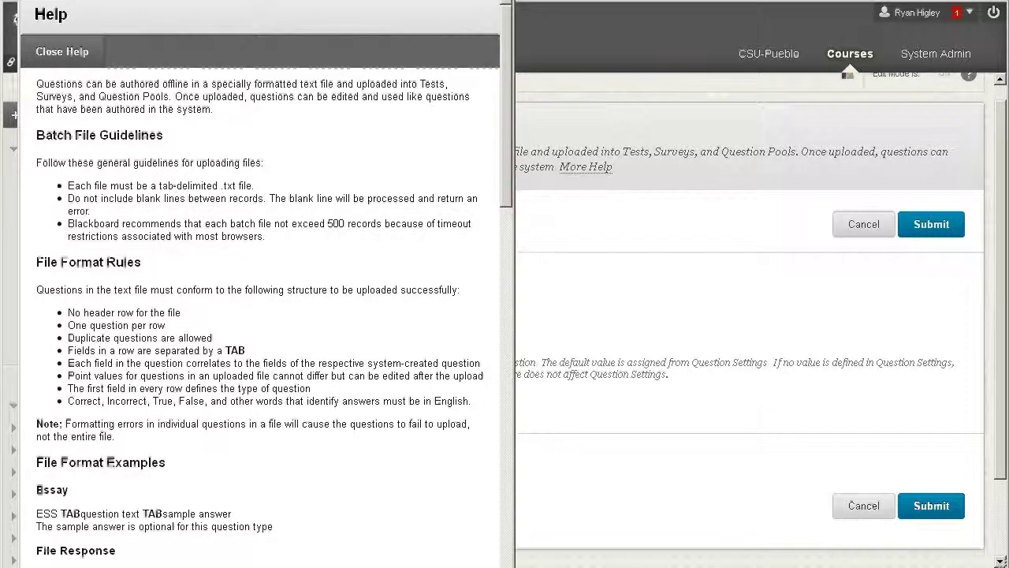
pyautogui.click(674, 232)
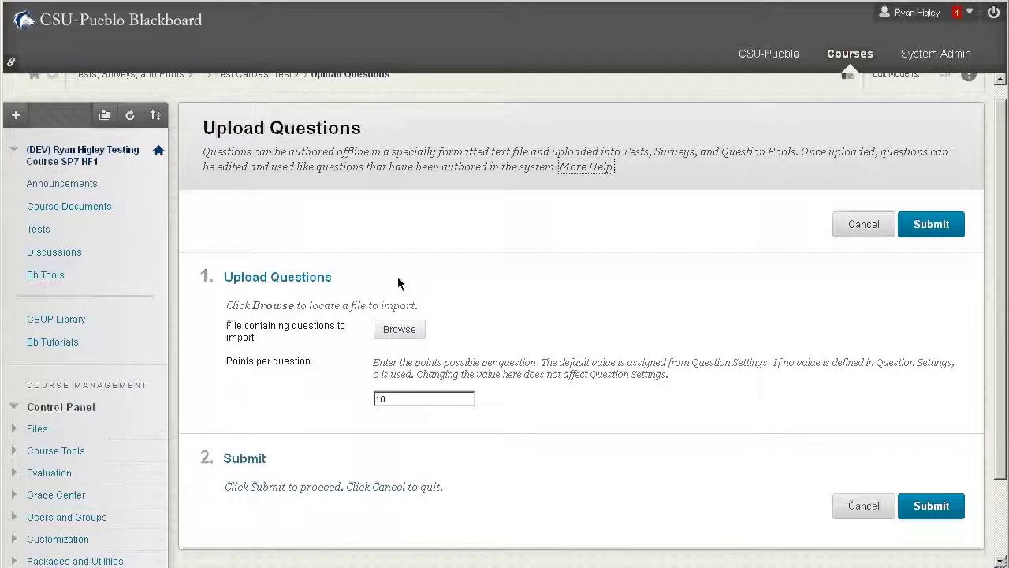
pyautogui.click(877, 512)
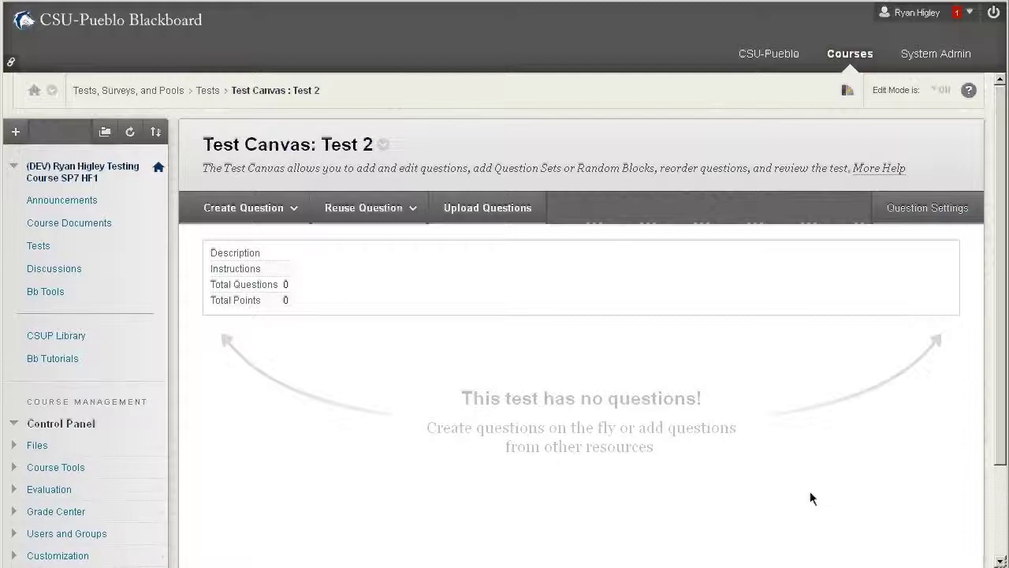
# Step: Find existing questions to reuse in Test 2, limiting the source tests to Test 1, Test 2 and Test....test
pyautogui.click(367, 209)
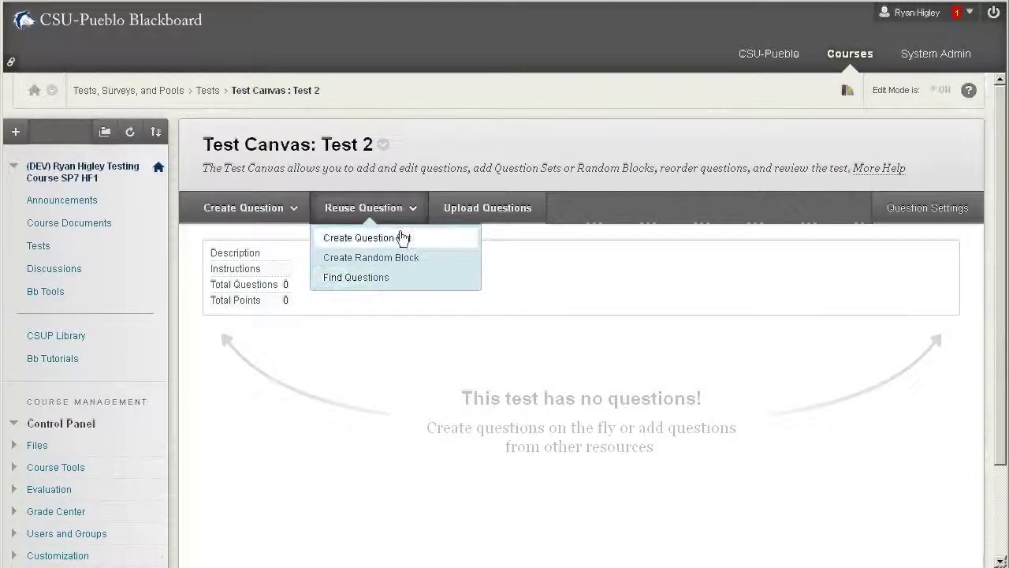
pyautogui.click(357, 278)
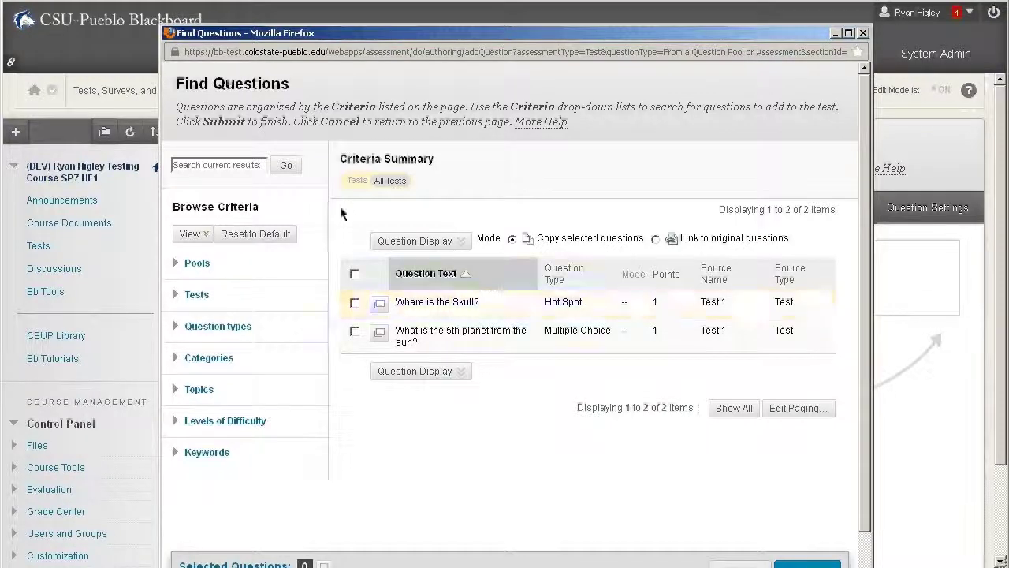
pyautogui.click(466, 243)
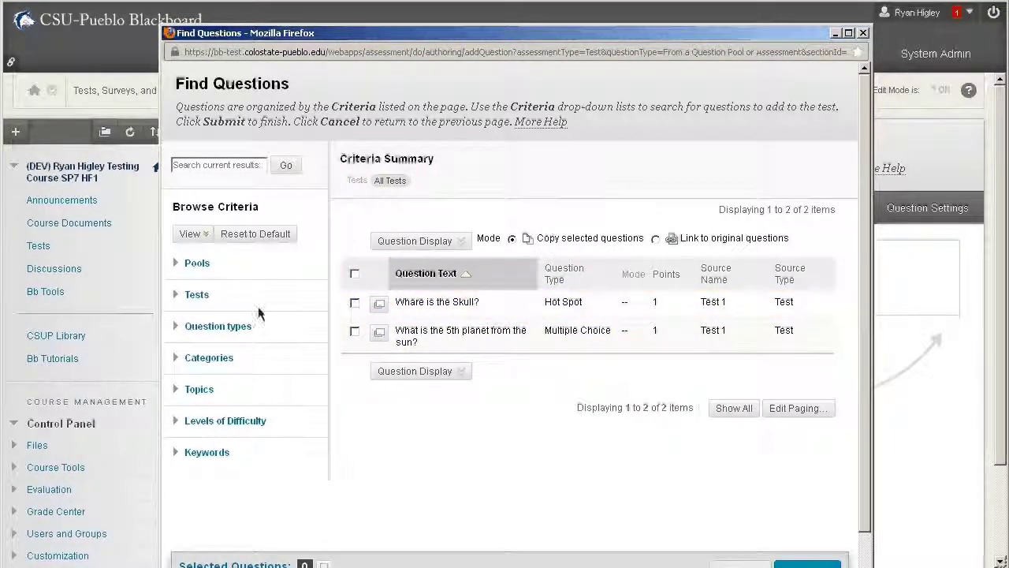
pyautogui.click(177, 294)
pyautogui.click(170, 270)
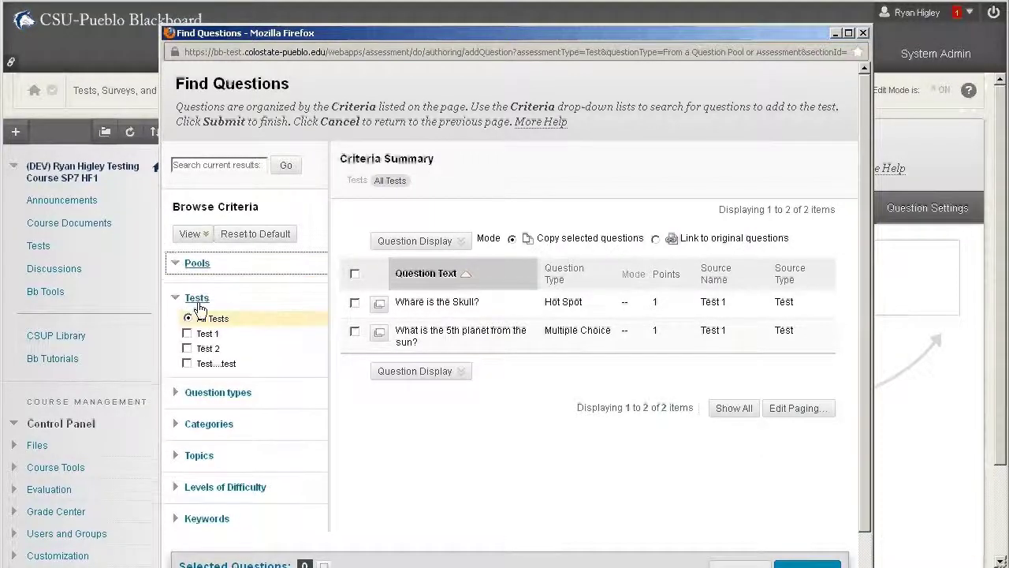
pyautogui.click(186, 331)
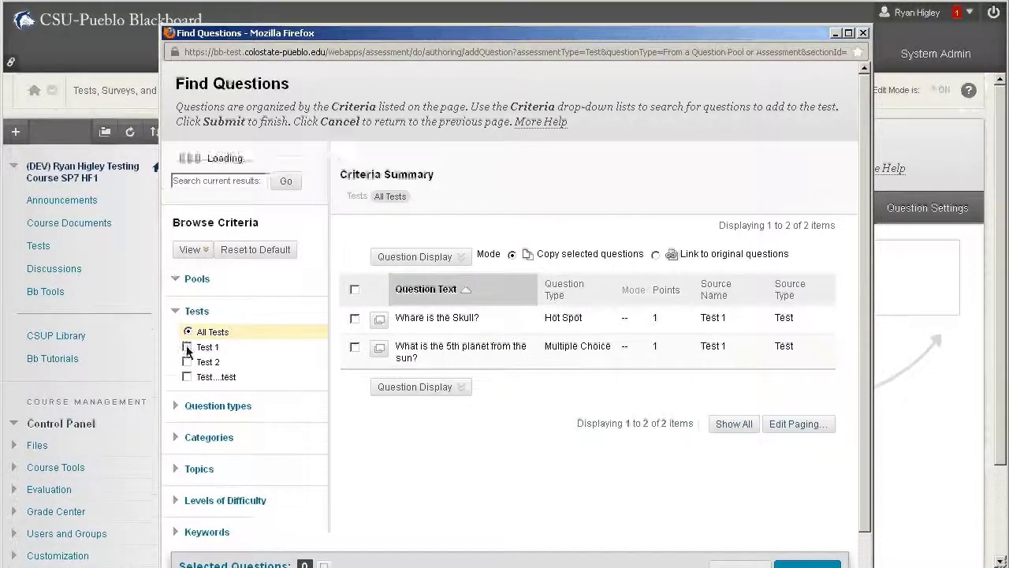
pyautogui.click(187, 346)
pyautogui.click(187, 360)
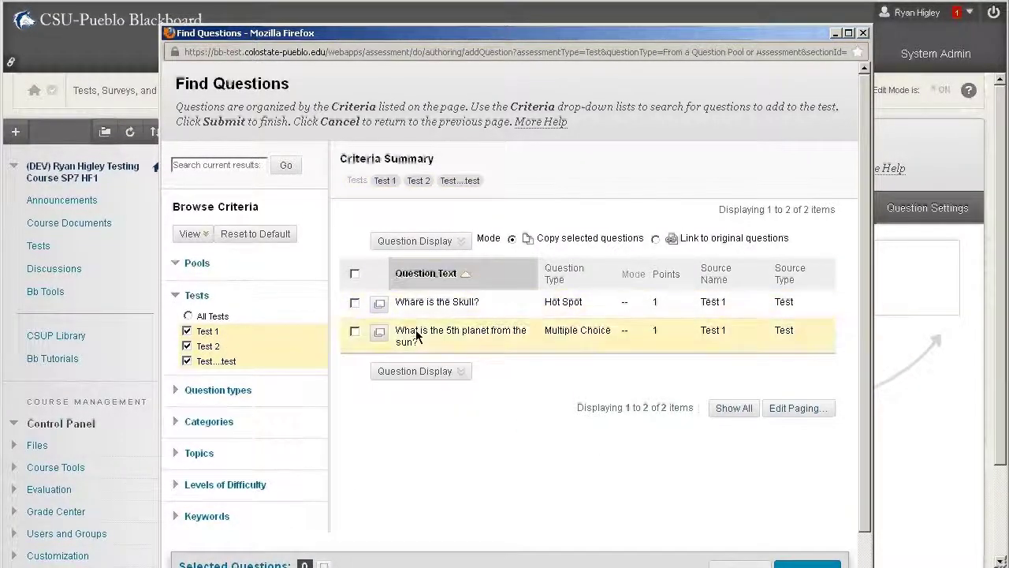
pyautogui.click(208, 424)
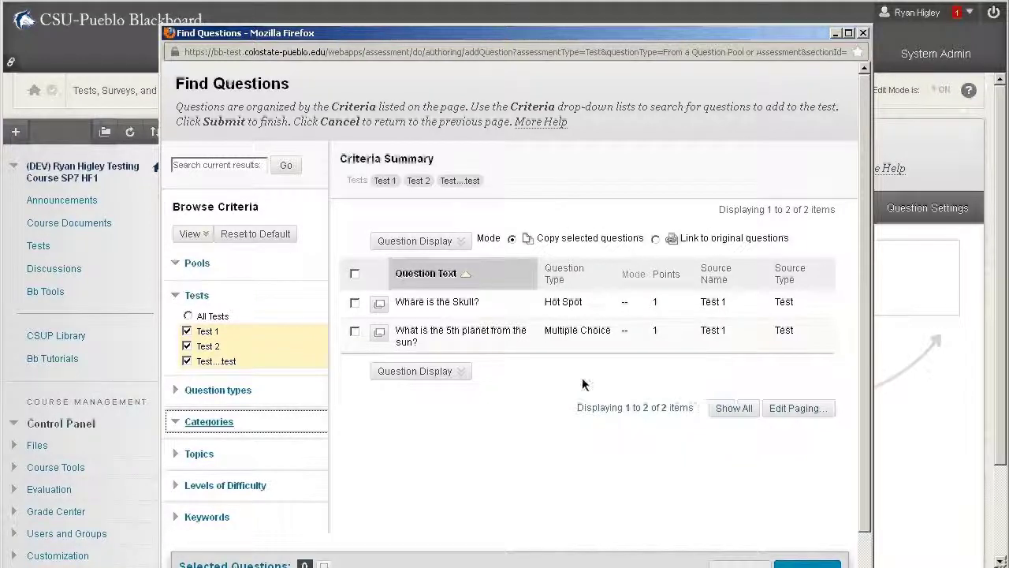
# Step: Add the skull Hot Spot question and the 5th planet Multiple Choice question to Test 2 as copies
pyautogui.click(354, 303)
pyautogui.click(354, 331)
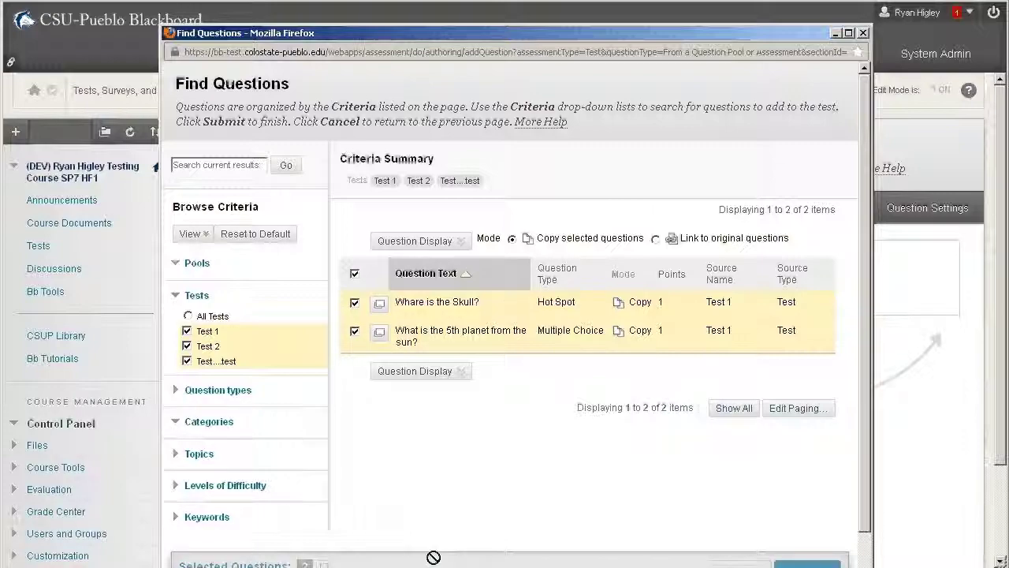
pyautogui.scroll(-15, 430, 552)
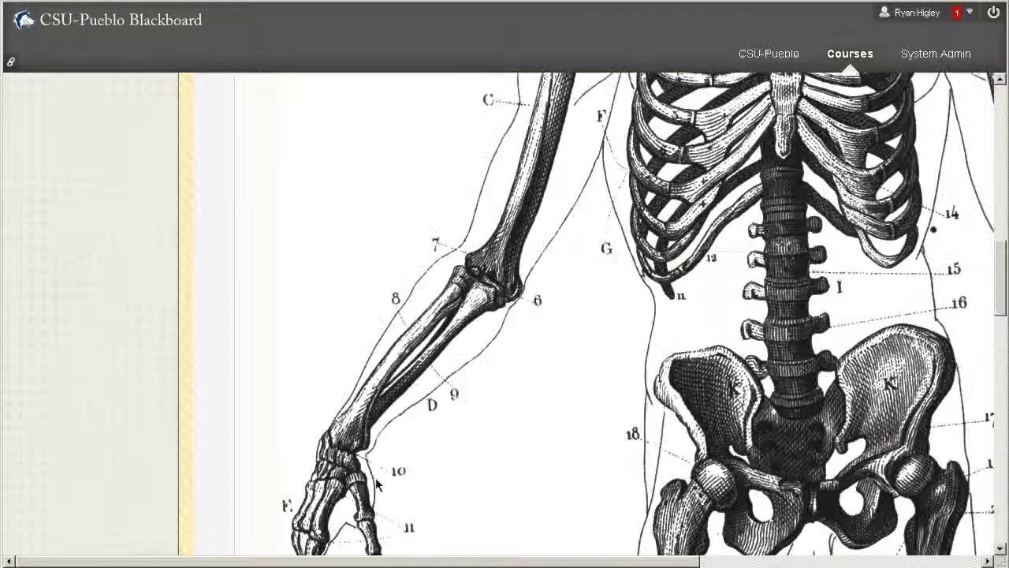
pyautogui.scroll(15, 363, 473)
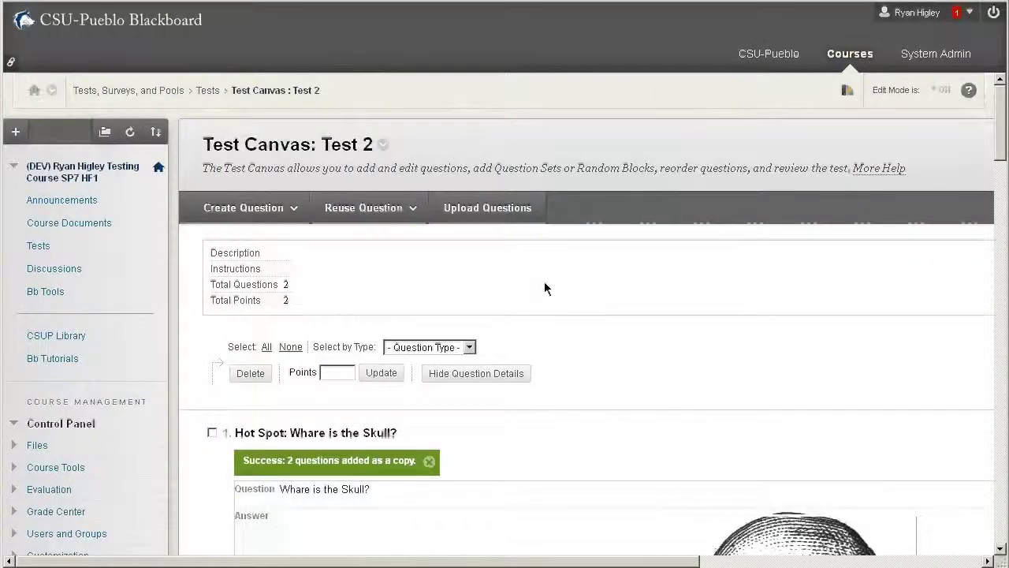
# Step: Open the options for reusing questions in Test 2
pyautogui.click(343, 205)
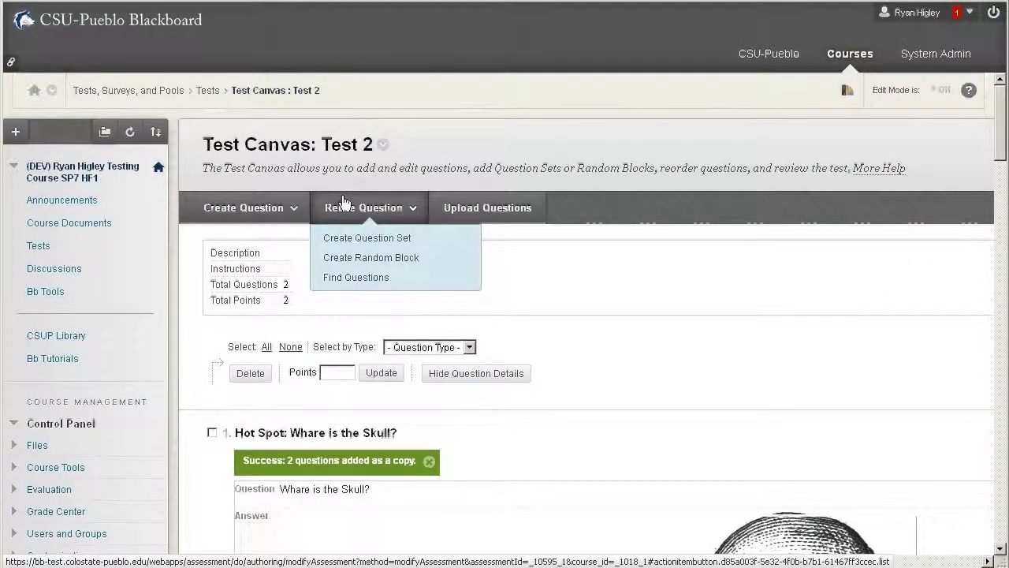